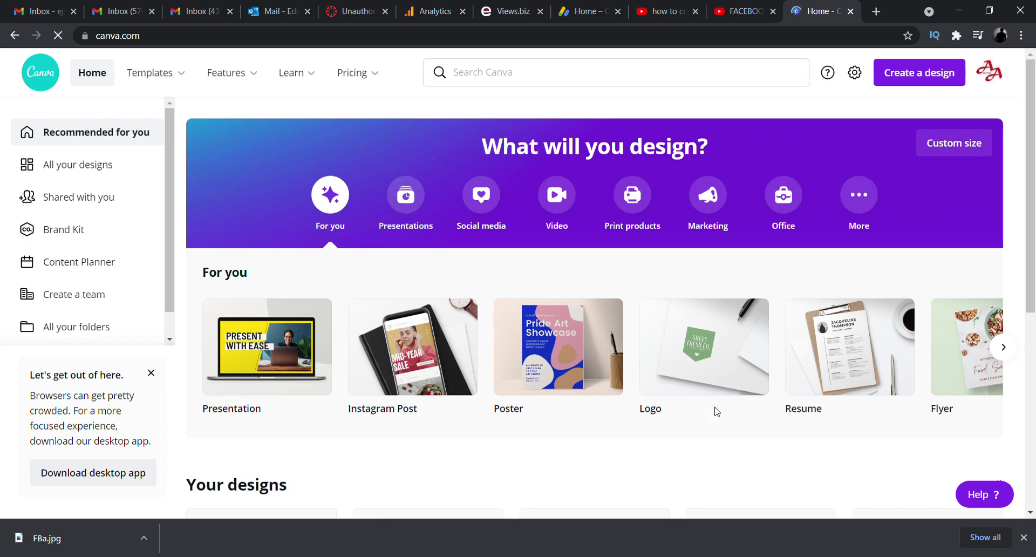
- Start a blank 500 × 500 px Logo design from the Canva home page
mouse_move(706, 374)
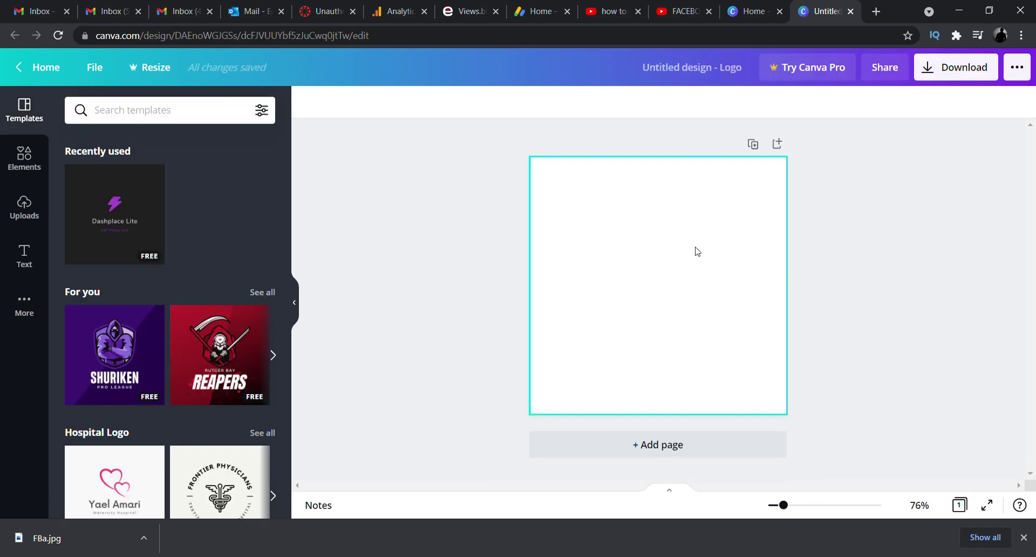
- Return to the home page and search Canva for 'logo'
click(31, 65)
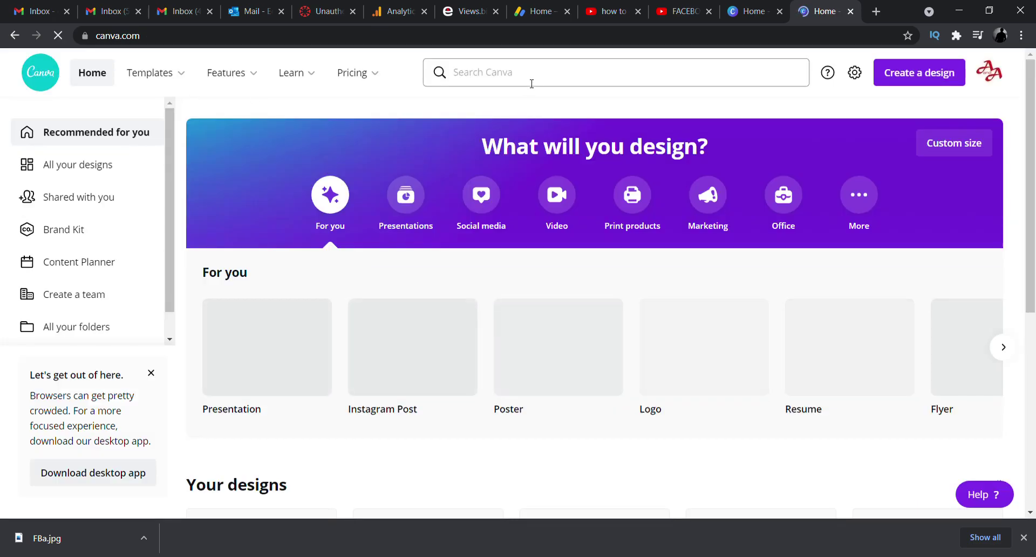
click(534, 73)
text(logo)
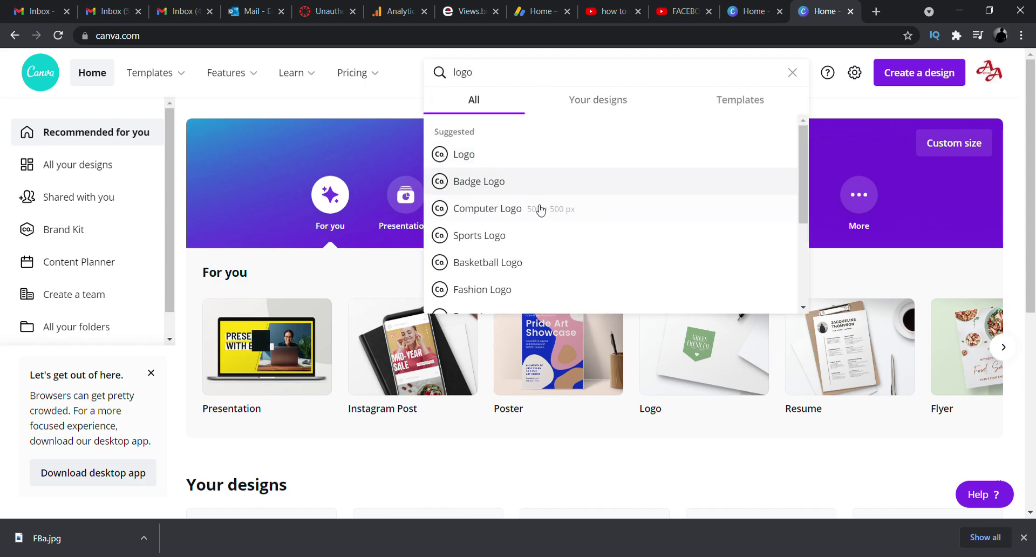
scroll(554, 255, down, 2)
scroll(555, 257, up, 3)
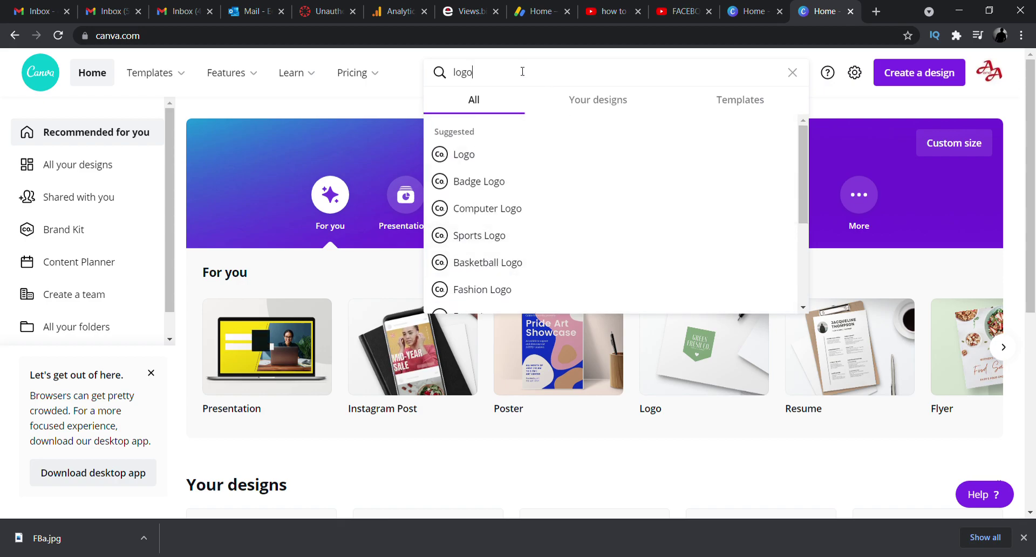
- Change the search to 'facebook page logo' and open the Facebook Shops Logo results
key(ctrl+a)
text(facebook )
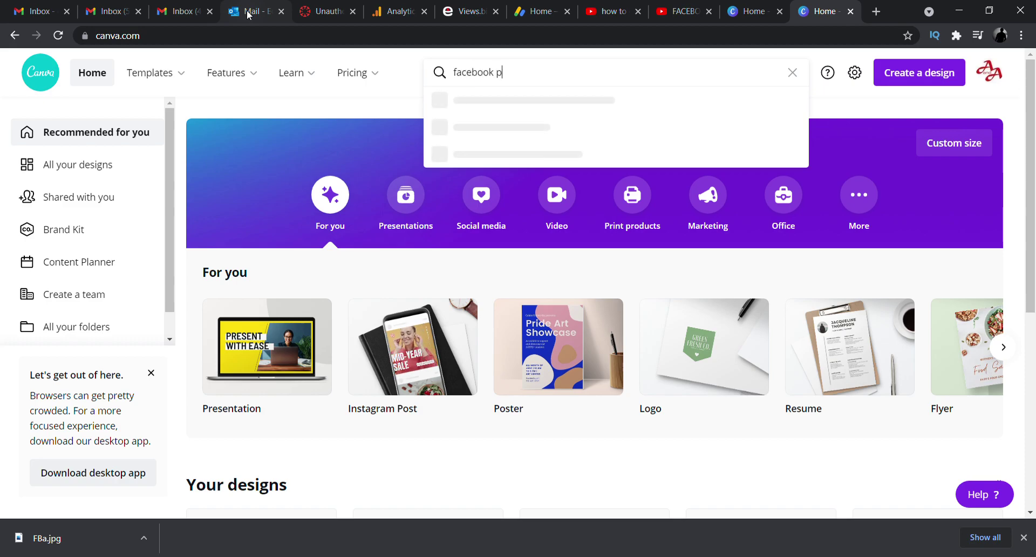
text(page )
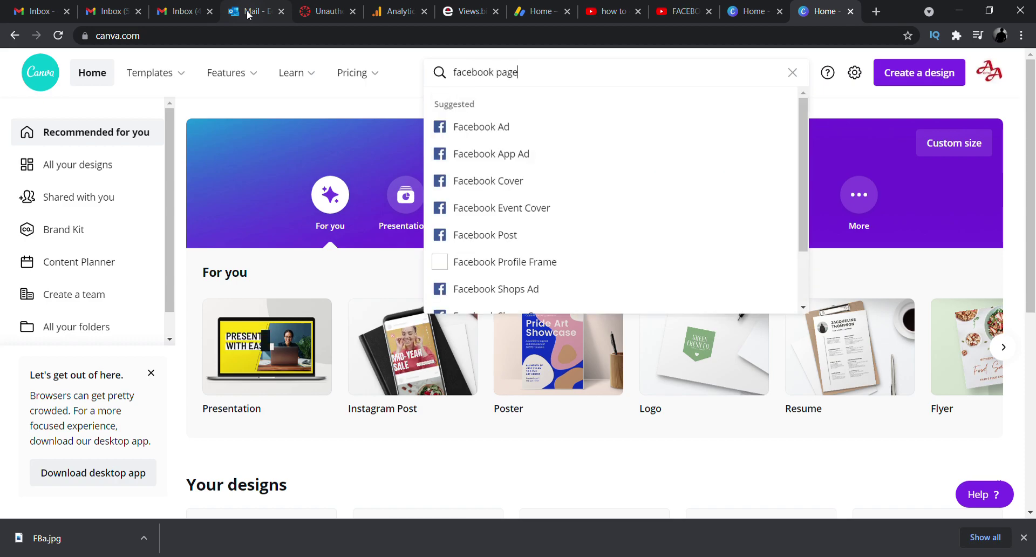
text(lo)
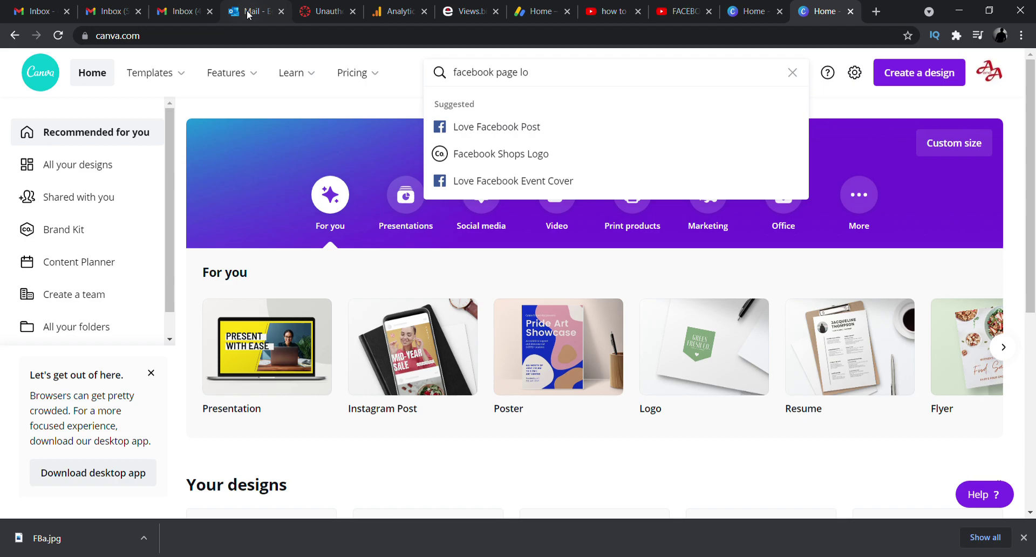
text(go)
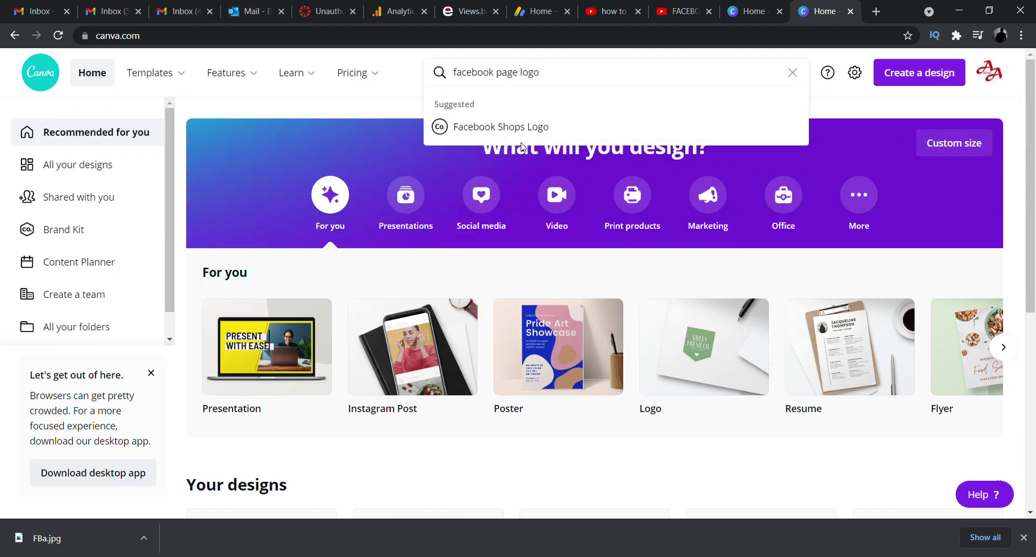
click(534, 131)
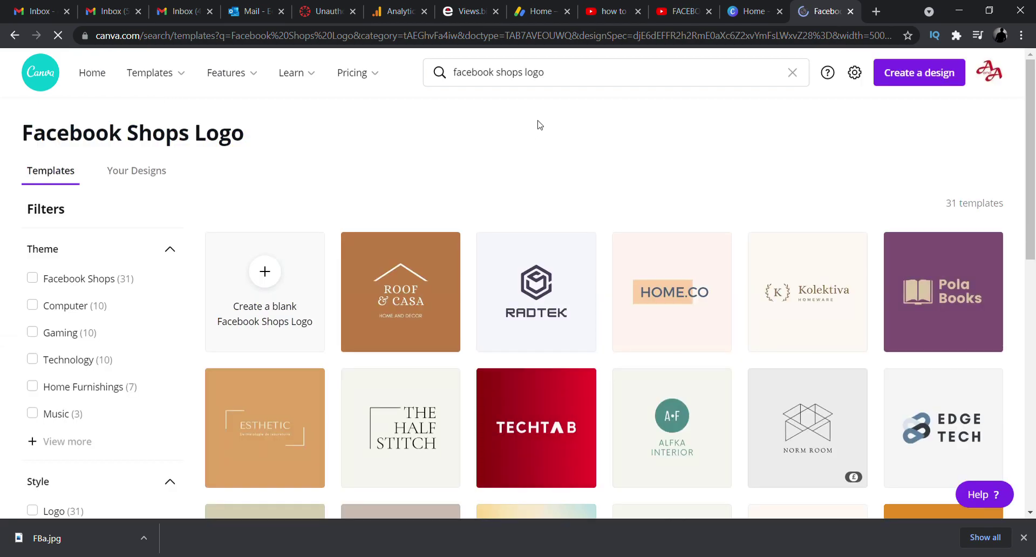
- Scroll through the Facebook Shops Logo templates to find the RADTEK hexagon logo
scroll(543, 122, down, 3)
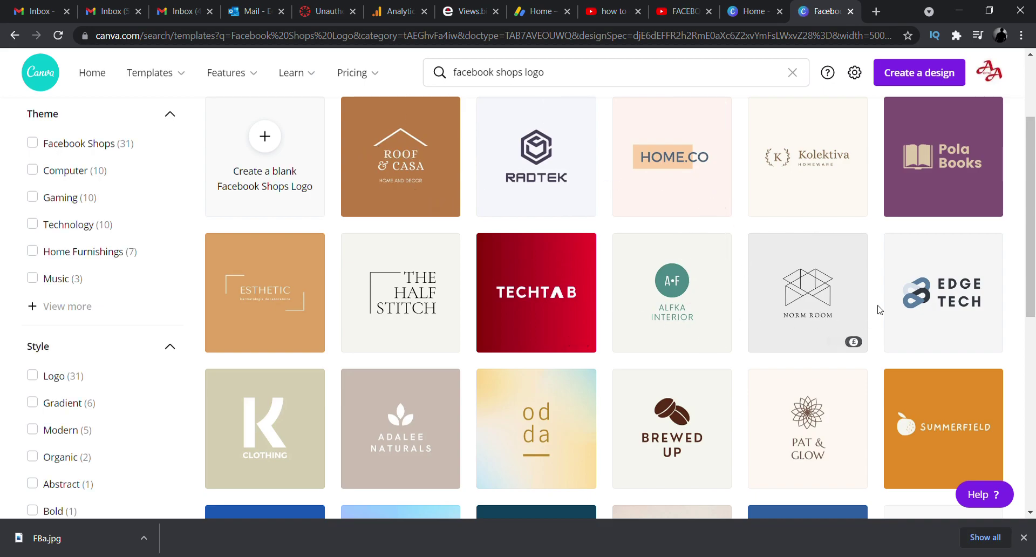
scroll(820, 413, down, 4)
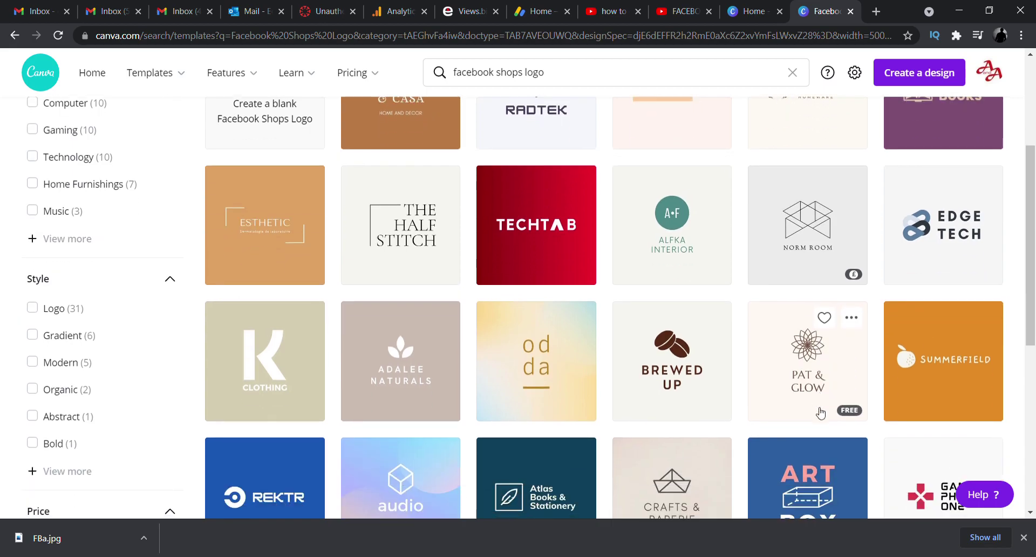
scroll(820, 413, down, 5)
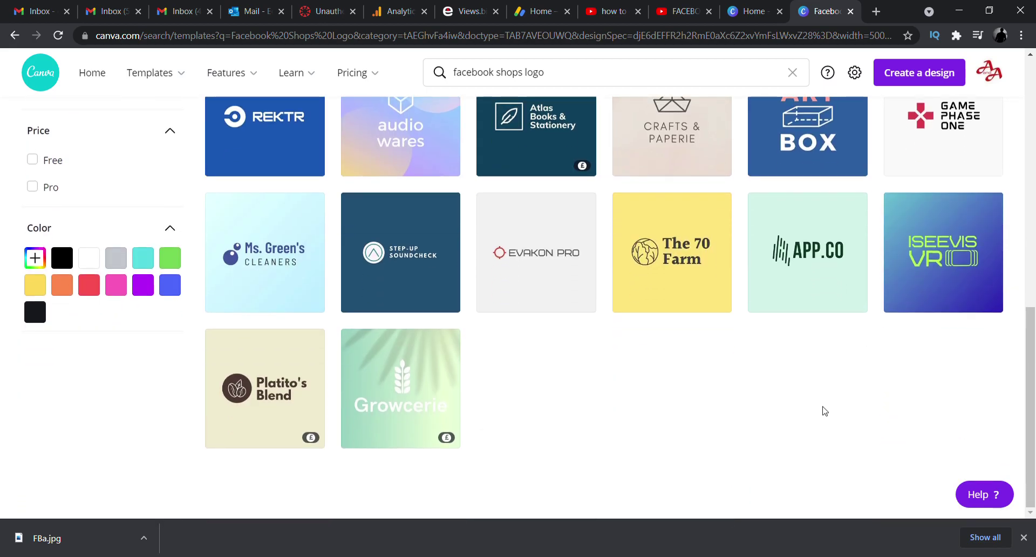
scroll(825, 412, up, 10)
scroll(831, 411, down, 6)
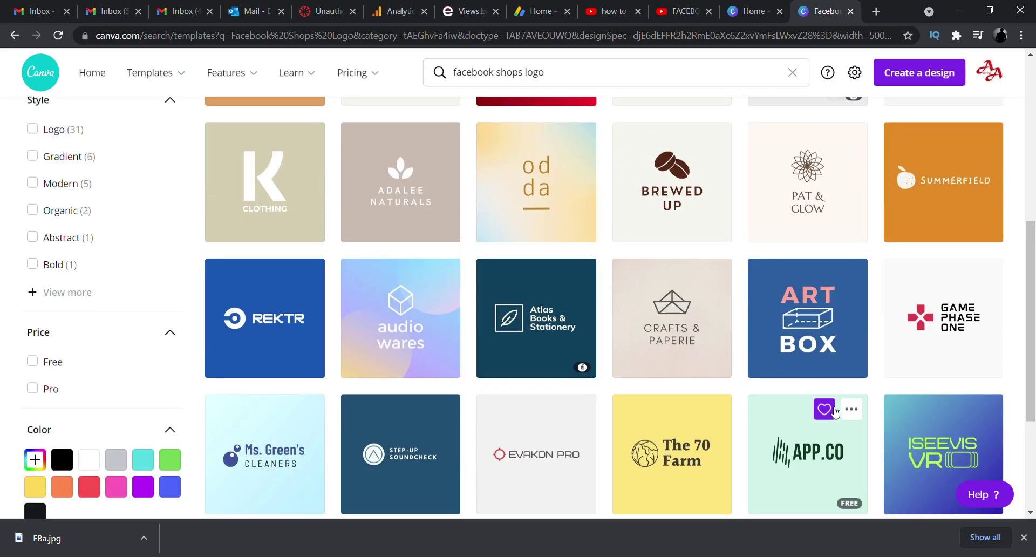
scroll(831, 411, down, 4)
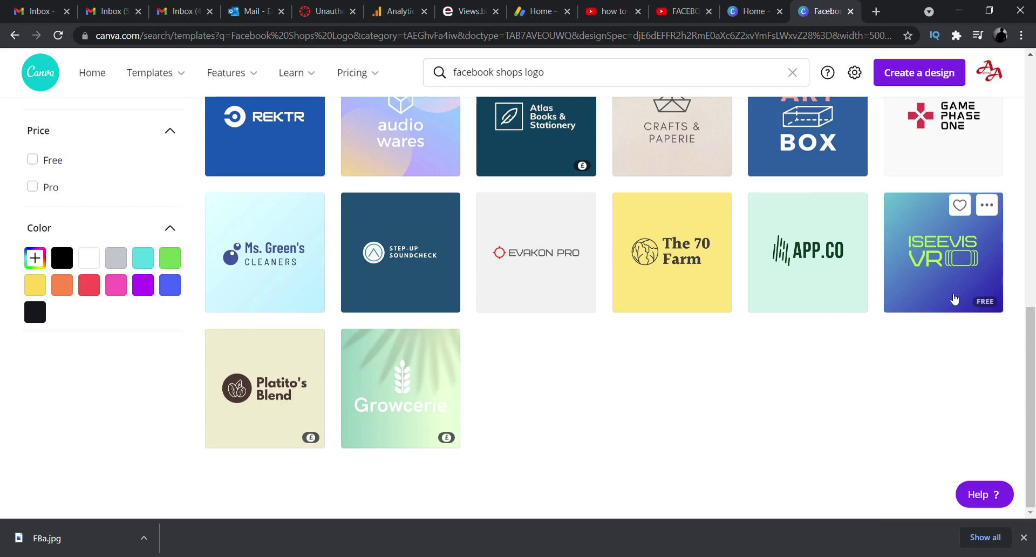
scroll(939, 292, up, 3)
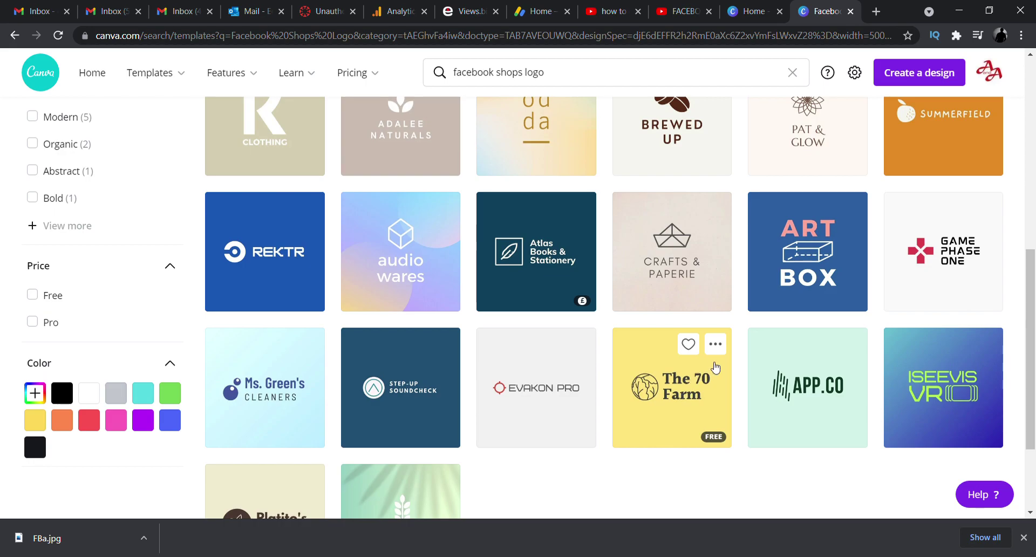
scroll(716, 368, up, 3)
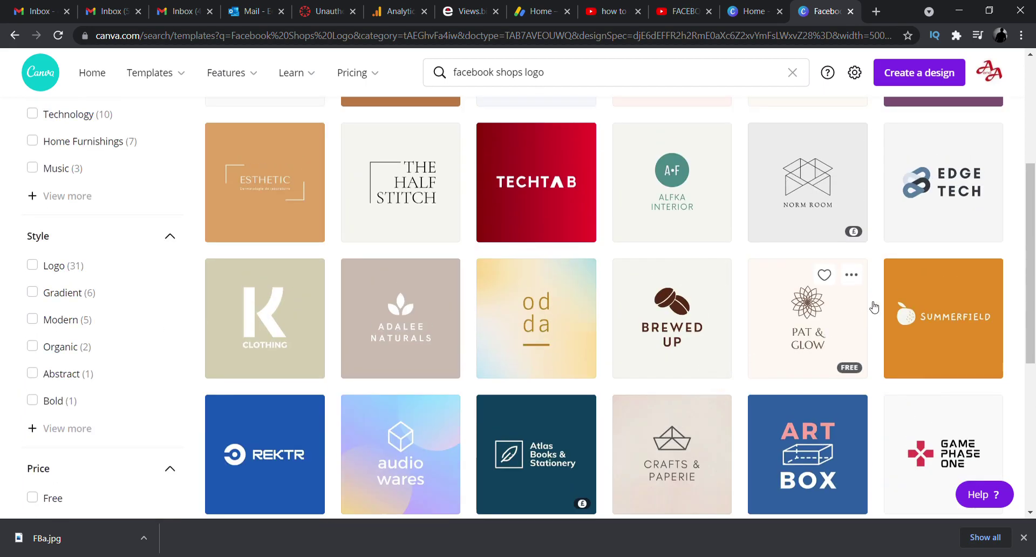
scroll(830, 398, up, 3)
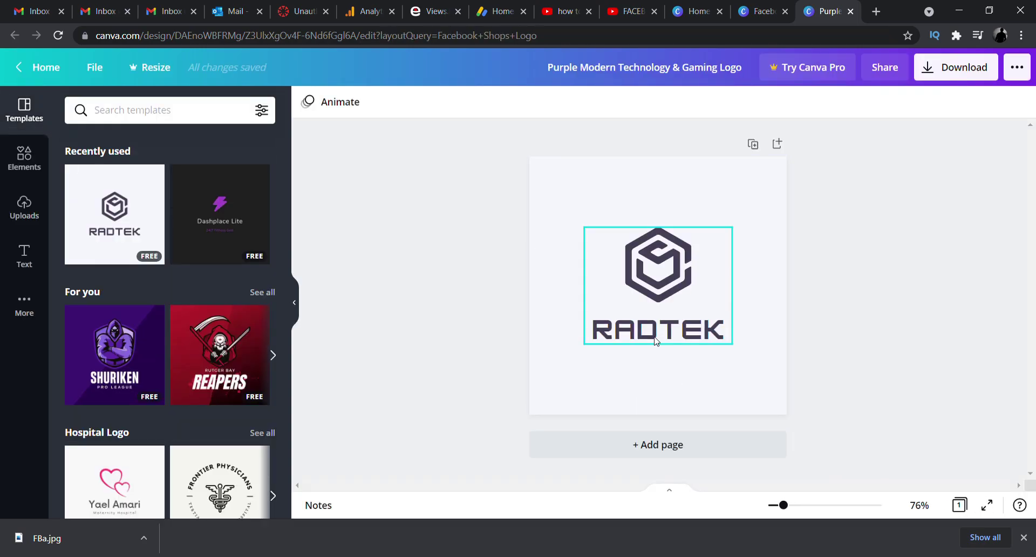
- Replace the RADTEK wordmark with CLICK on one line and PHOTOS below it
click(656, 339)
double_click(657, 340)
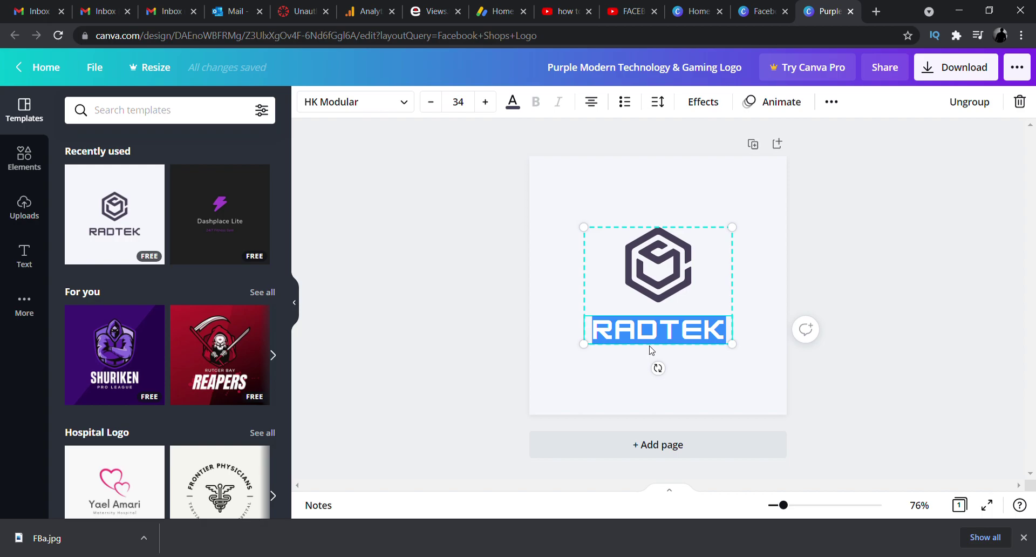
text(CLI)
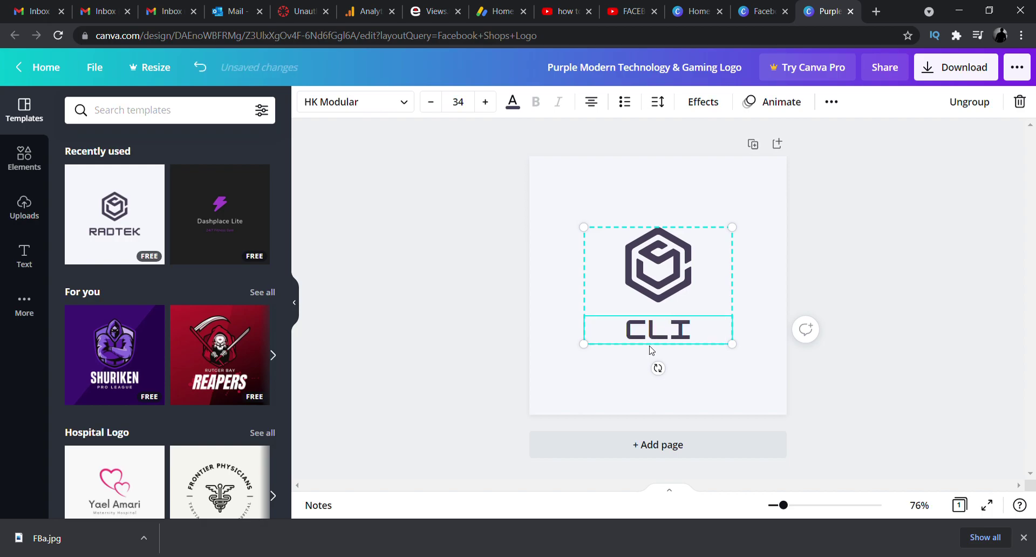
text(CK)
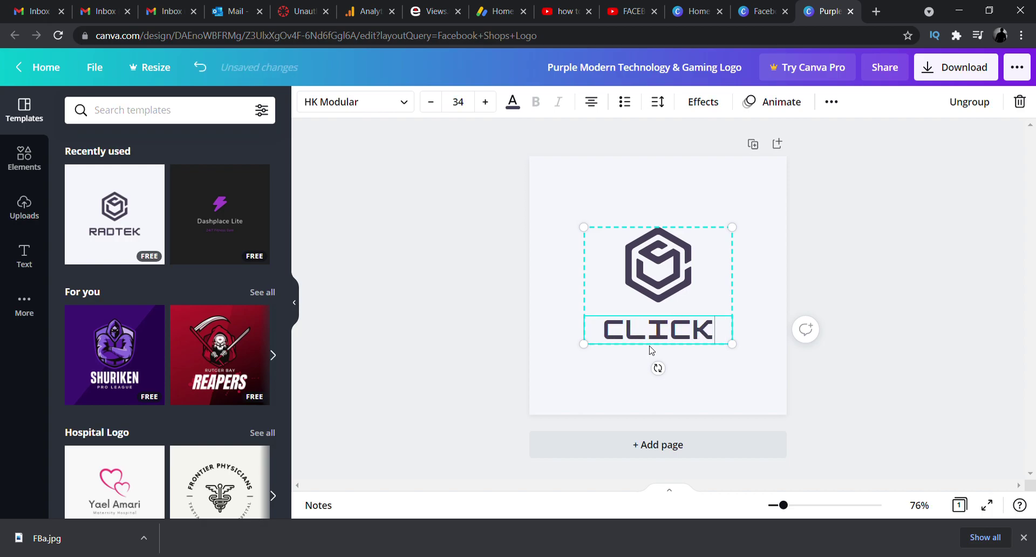
key(Return)
text(PHO)
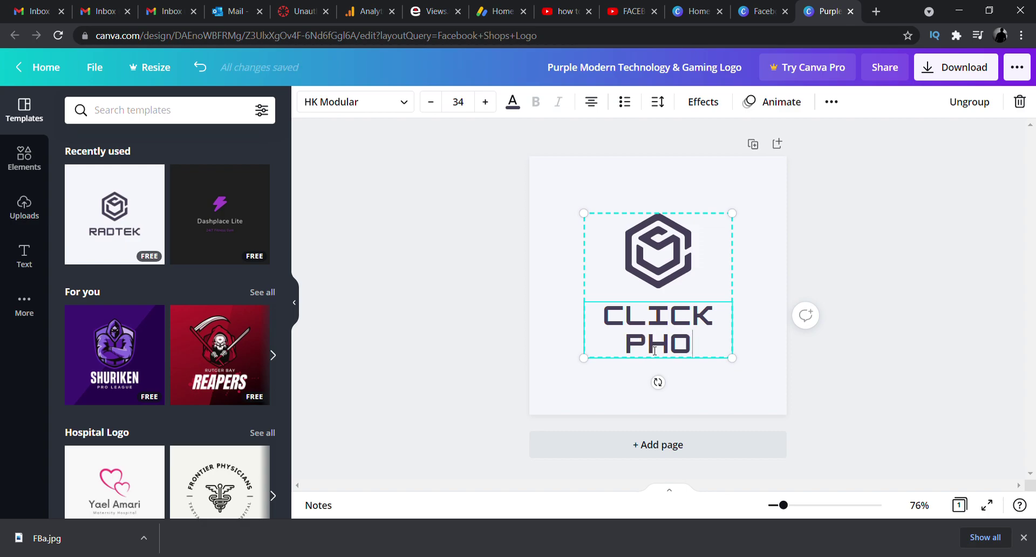
text(TOS)
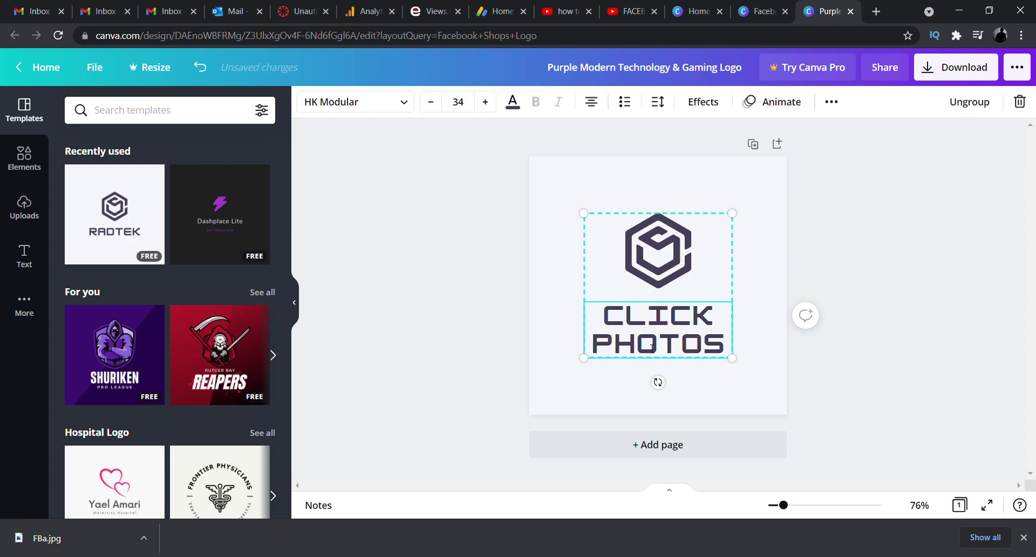
- Recolour the hexagon icon with a red inner cube and a black outline
click(768, 275)
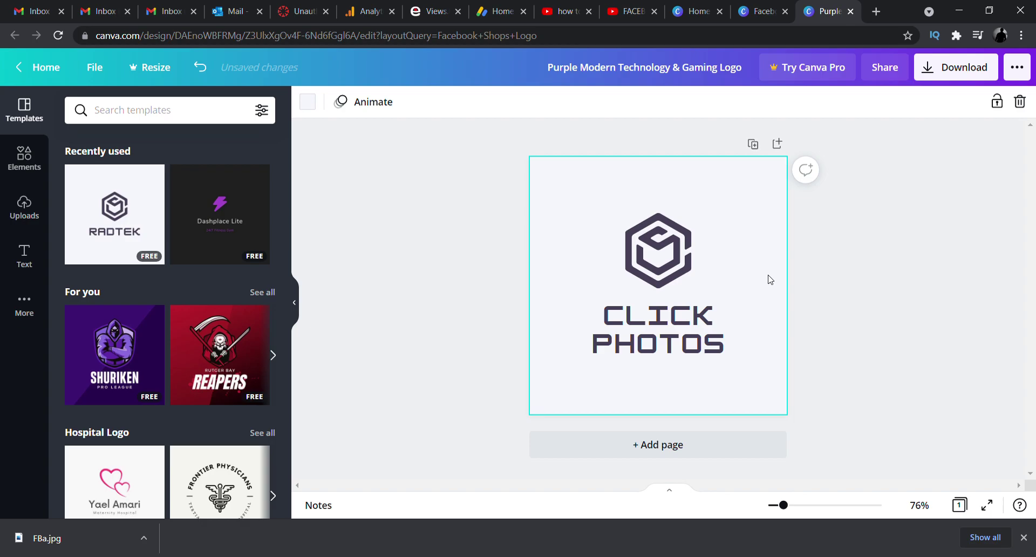
click(669, 256)
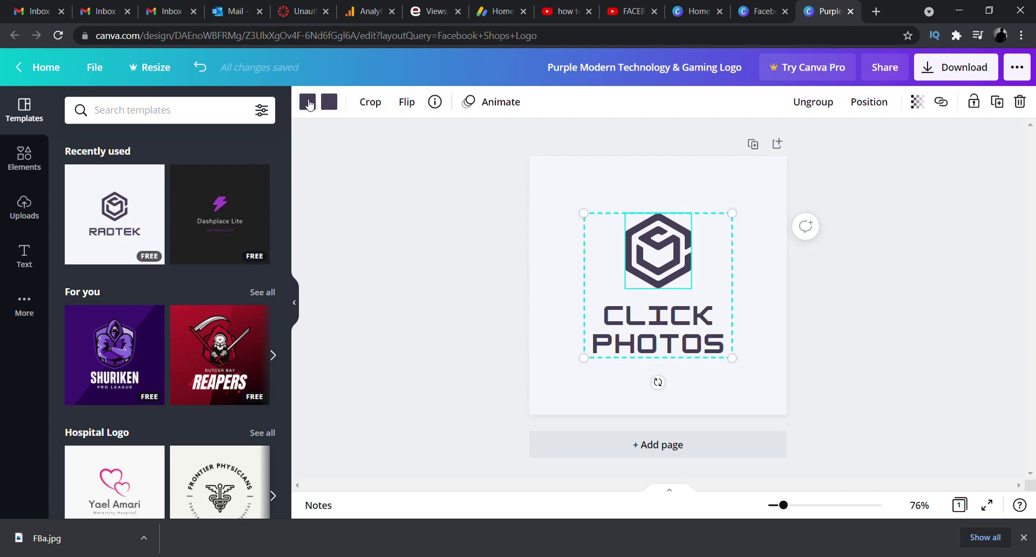
click(308, 103)
click(90, 334)
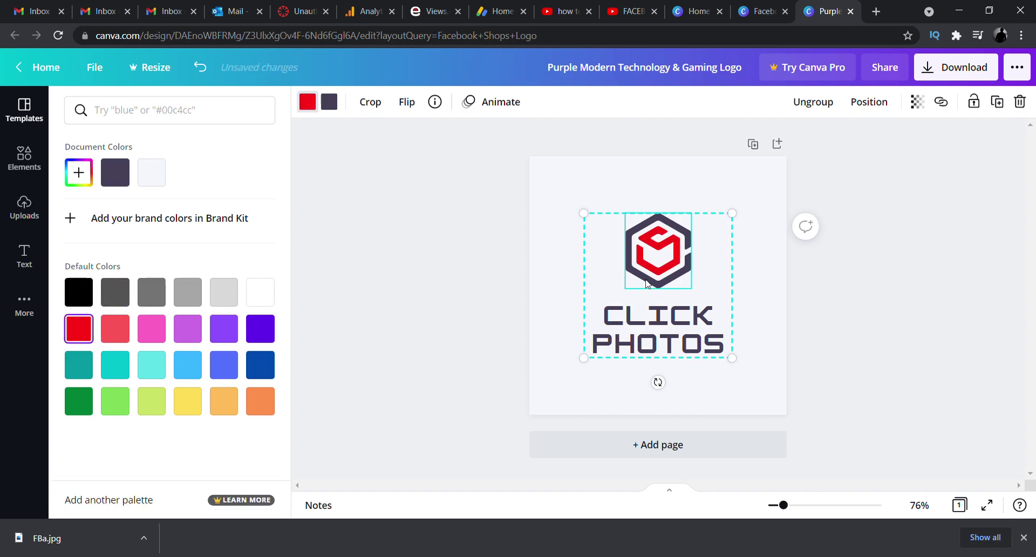
click(330, 102)
click(94, 301)
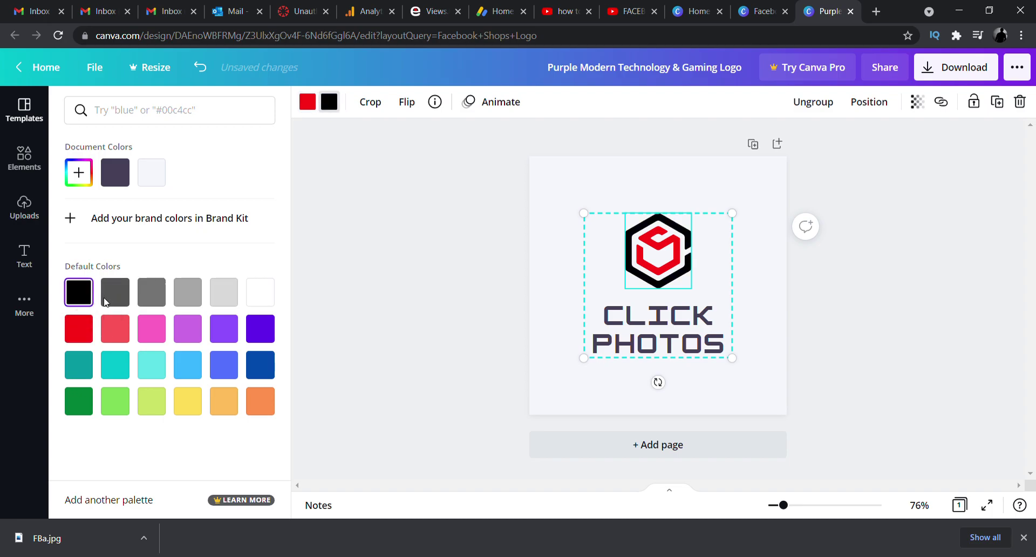
- Set the CLICK PHOTOS text colour to black
click(627, 331)
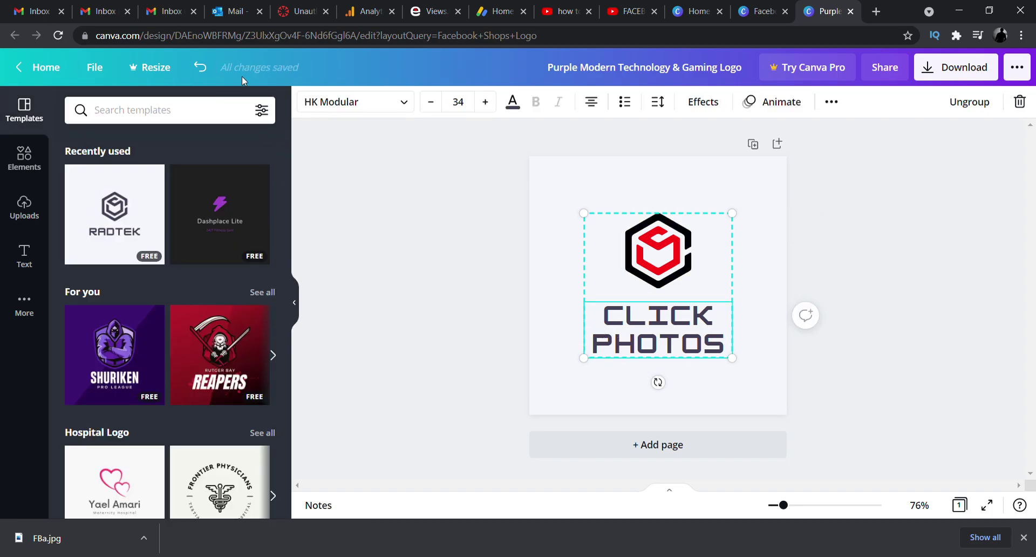
click(513, 102)
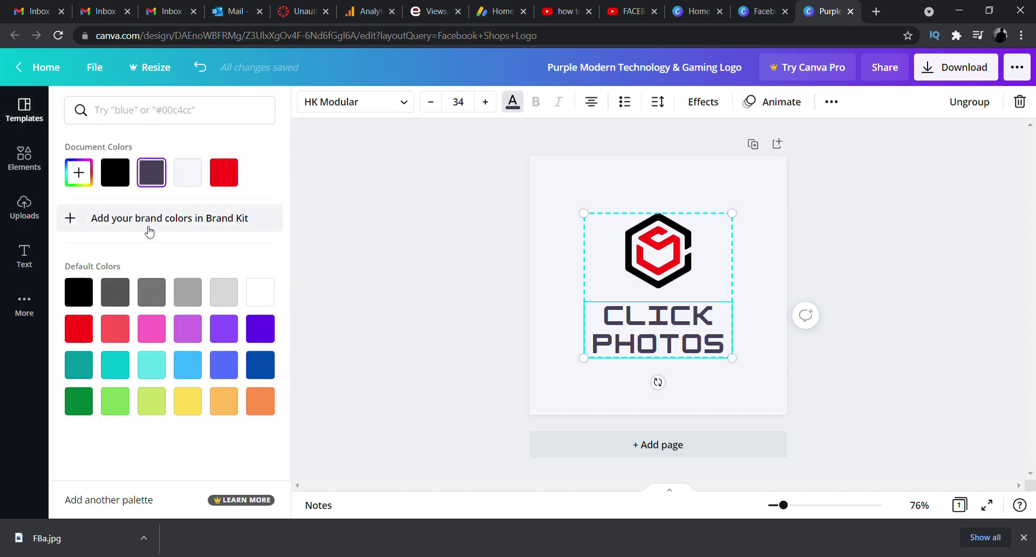
click(80, 329)
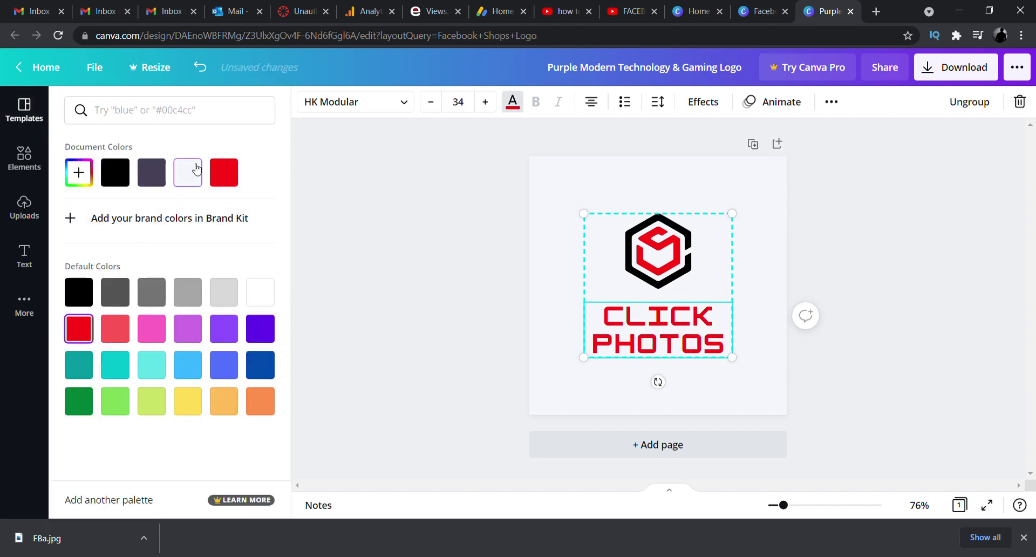
click(125, 177)
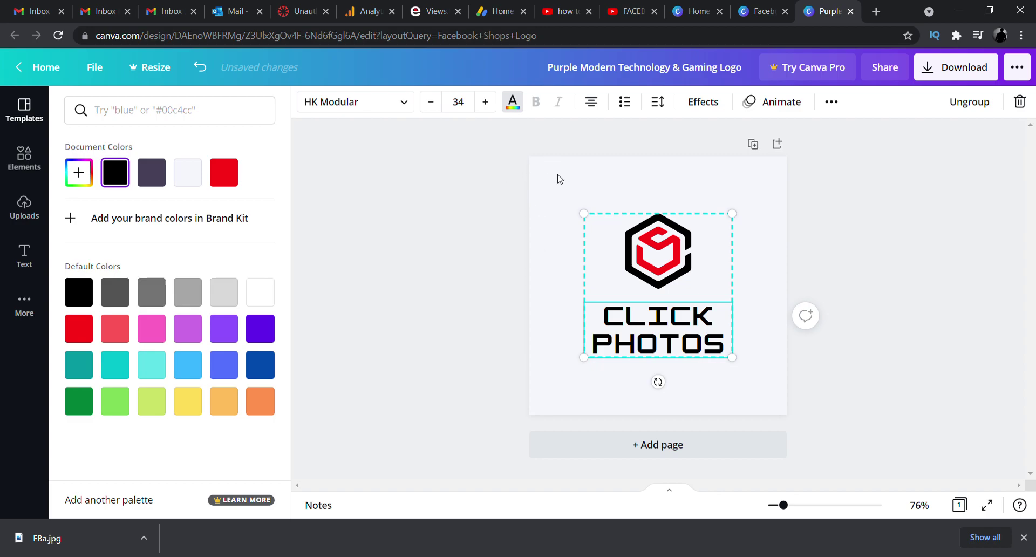
click(24, 111)
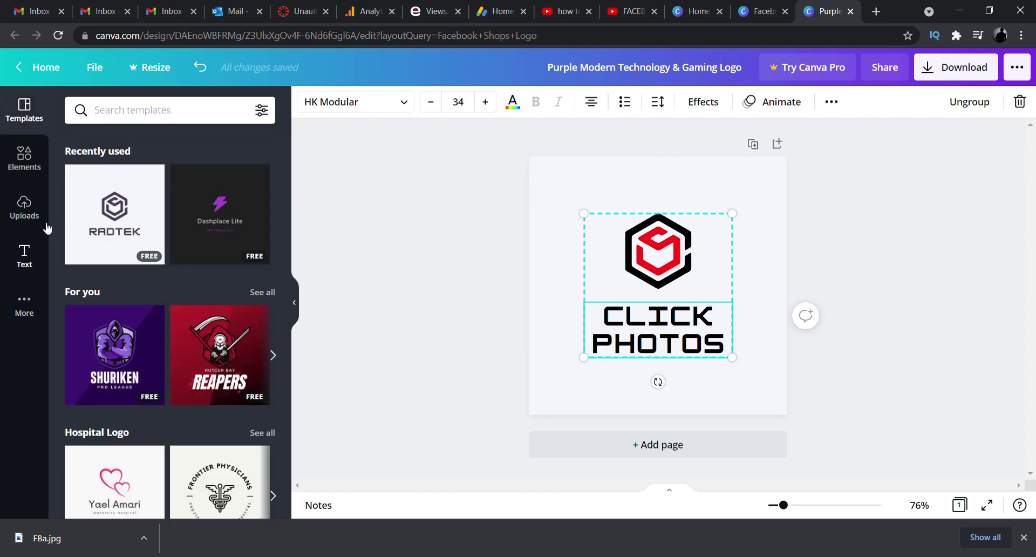
- Download the finished logo as a PNG file
click(27, 308)
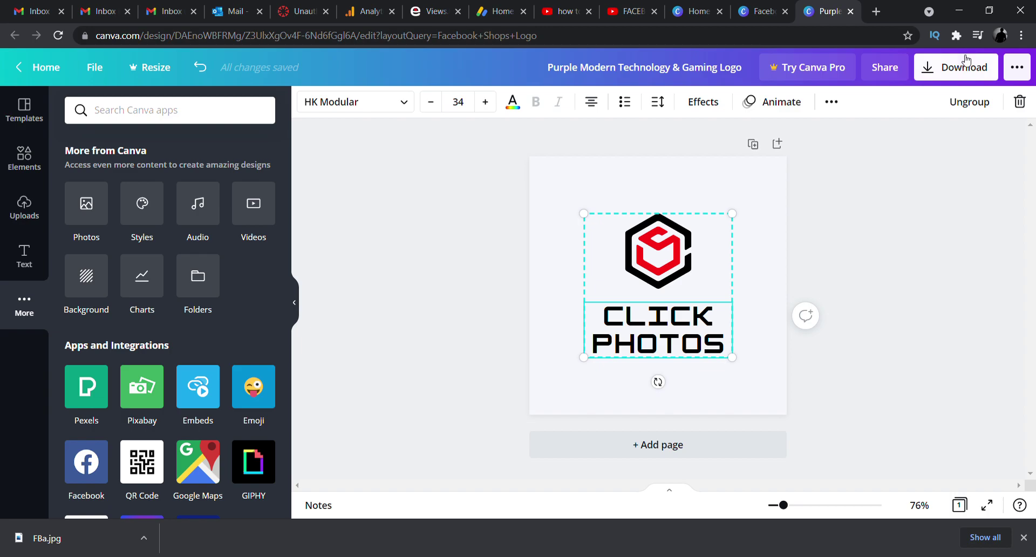
click(965, 66)
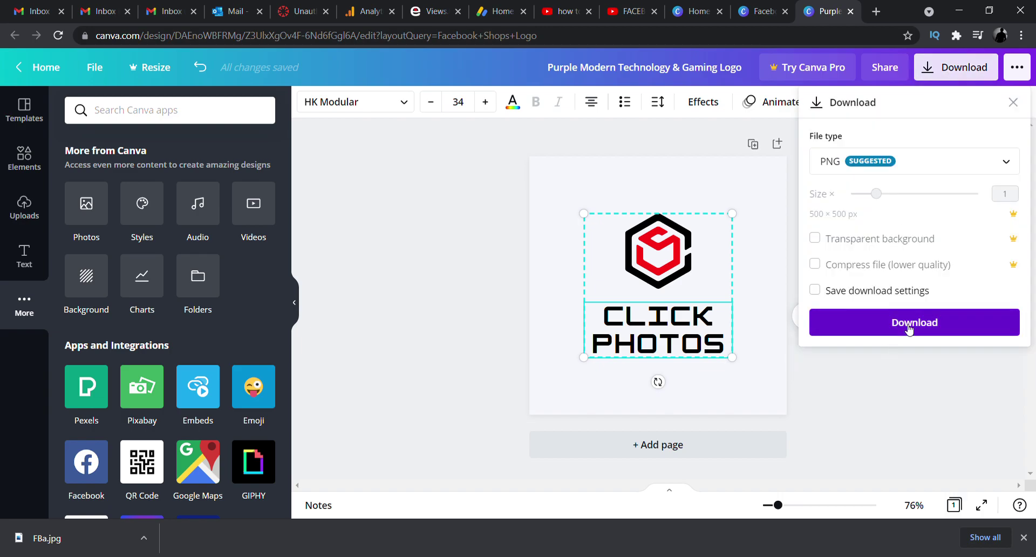
click(908, 327)
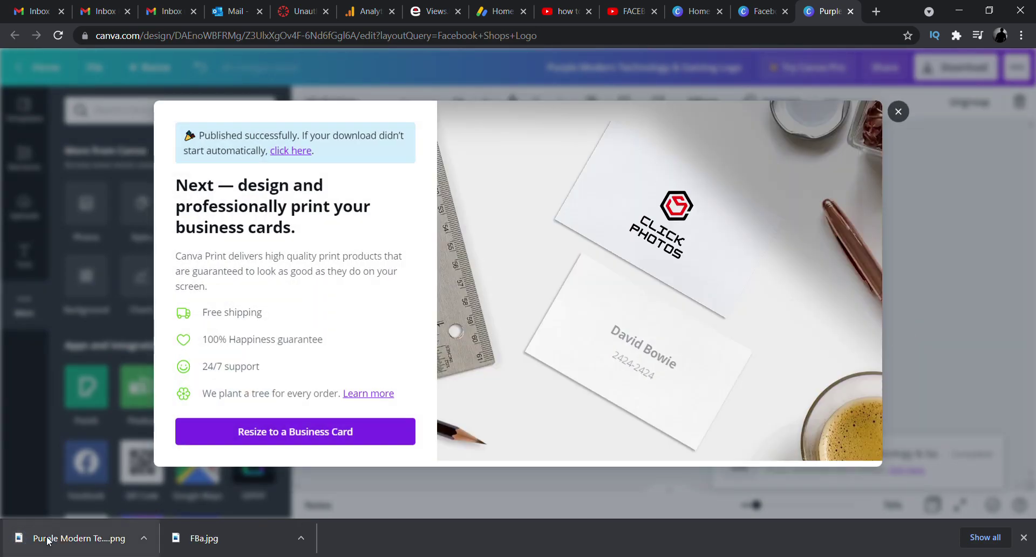
- Open the downloaded logo PNG from the browser's downloads bar
click(49, 542)
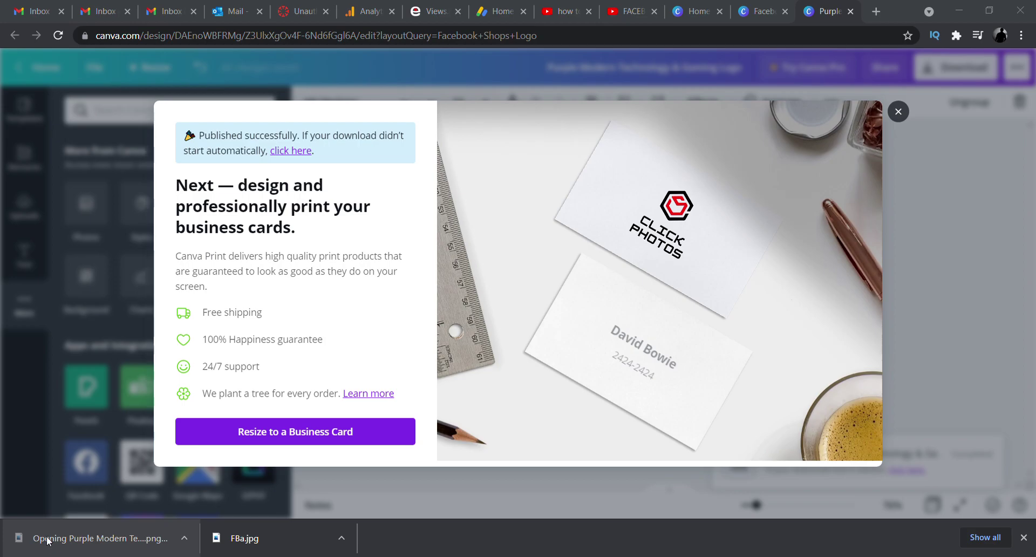